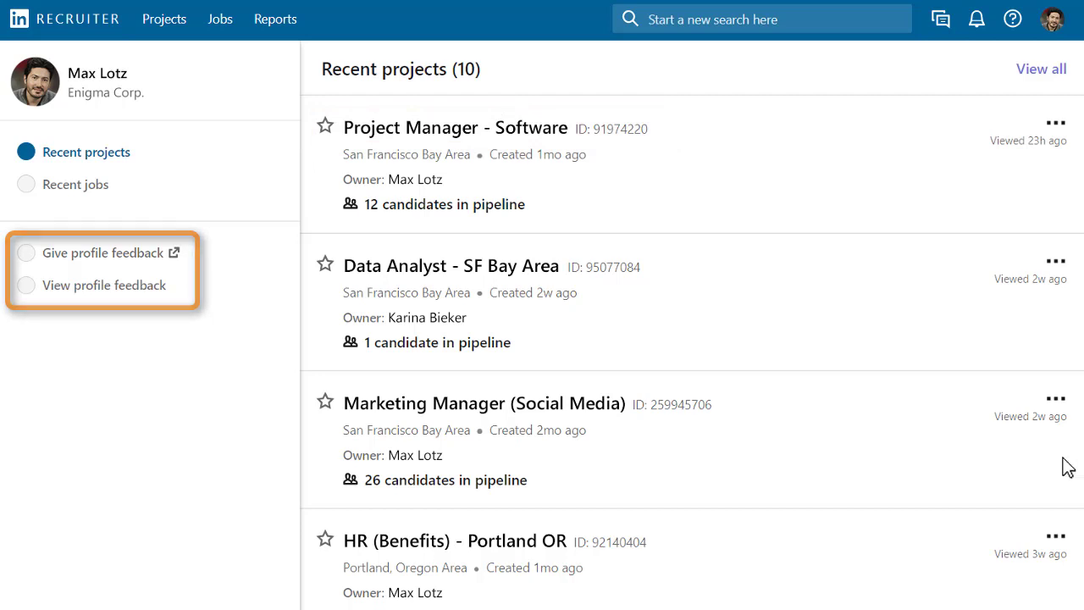
- Create the 'Senior UX Designer - Boston' project for the Greater Boston Area, yielding 503 results
click(161, 21)
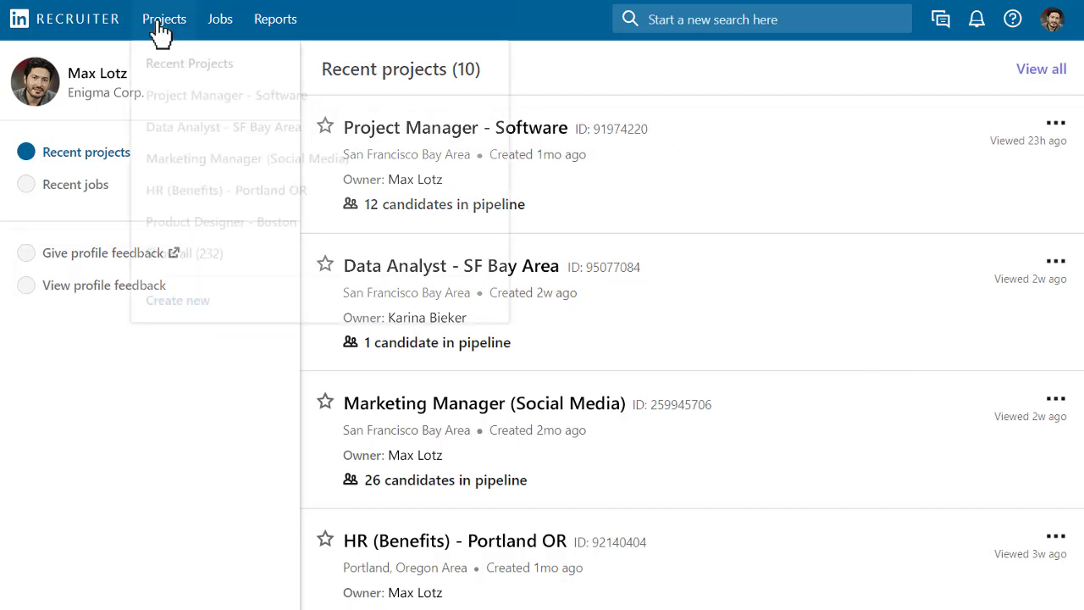
click(205, 305)
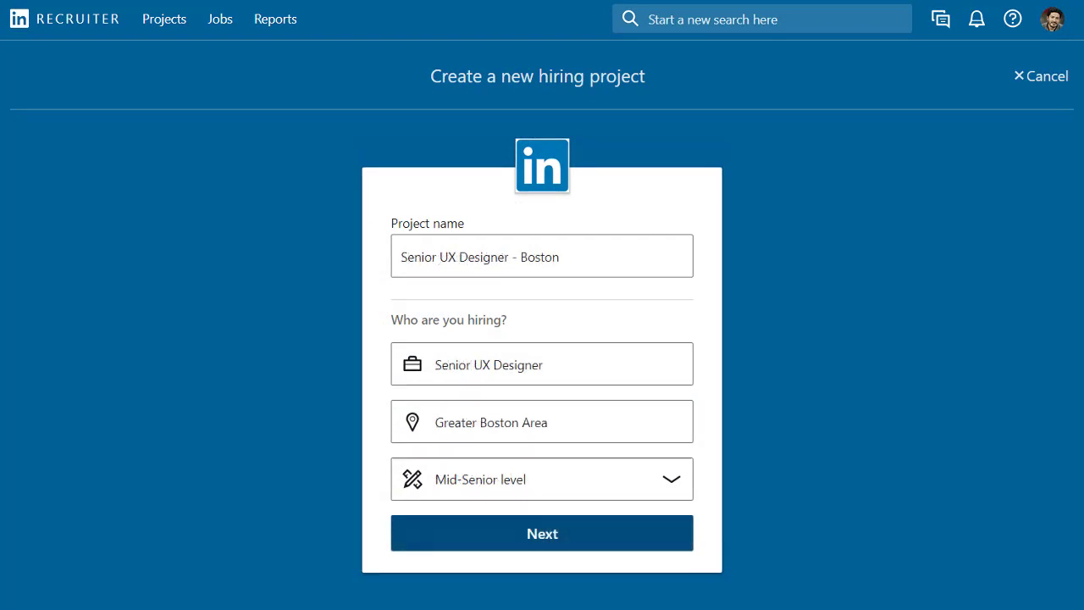
click(648, 535)
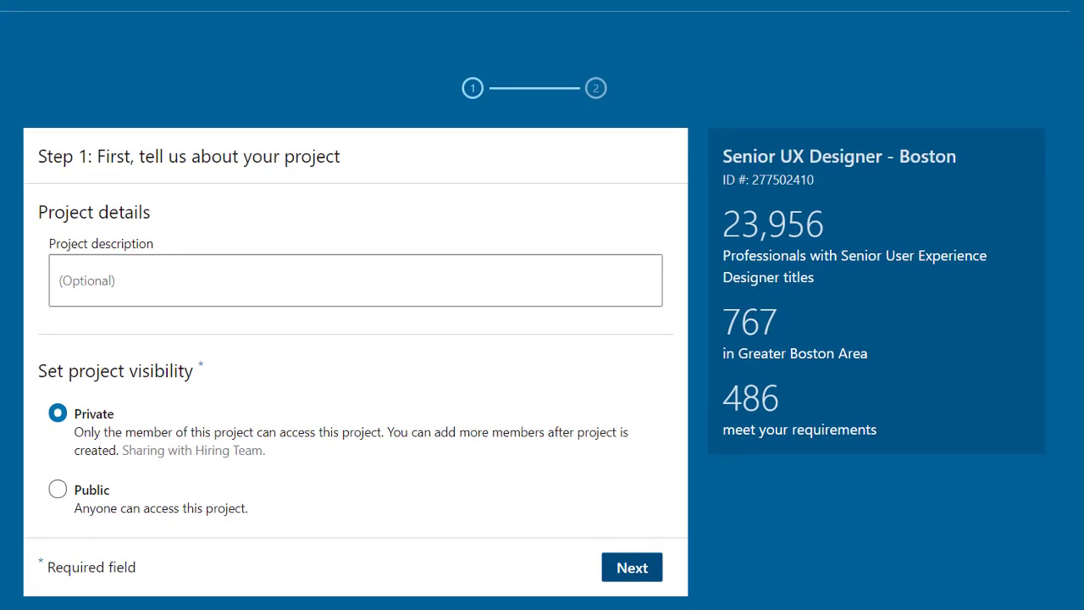
click(648, 567)
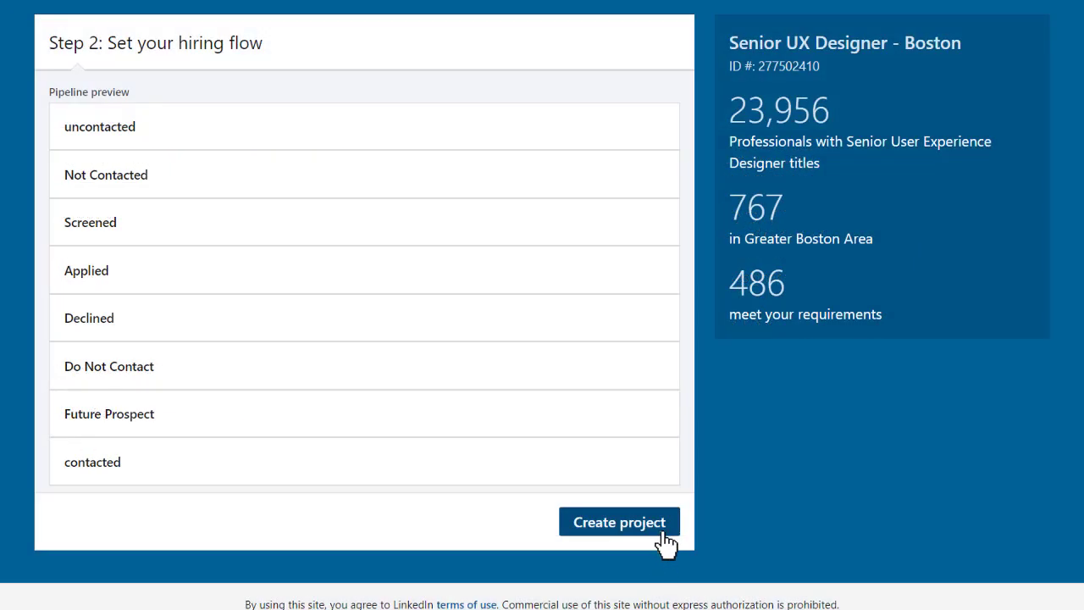
click(667, 523)
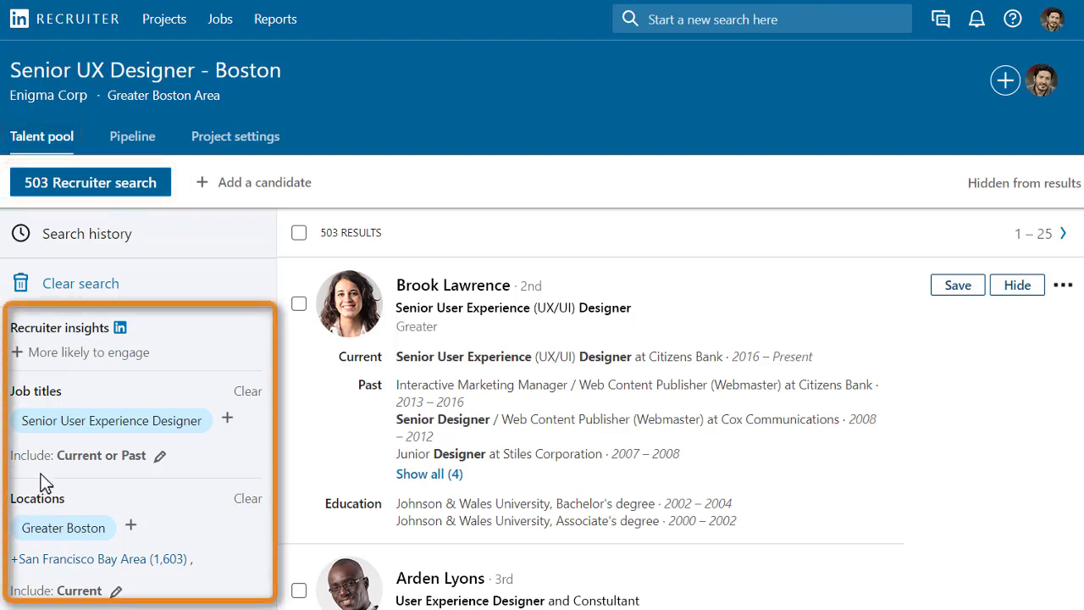
- Filter the talent pool to candidates open to new opportunities, leaving 56 results
click(140, 354)
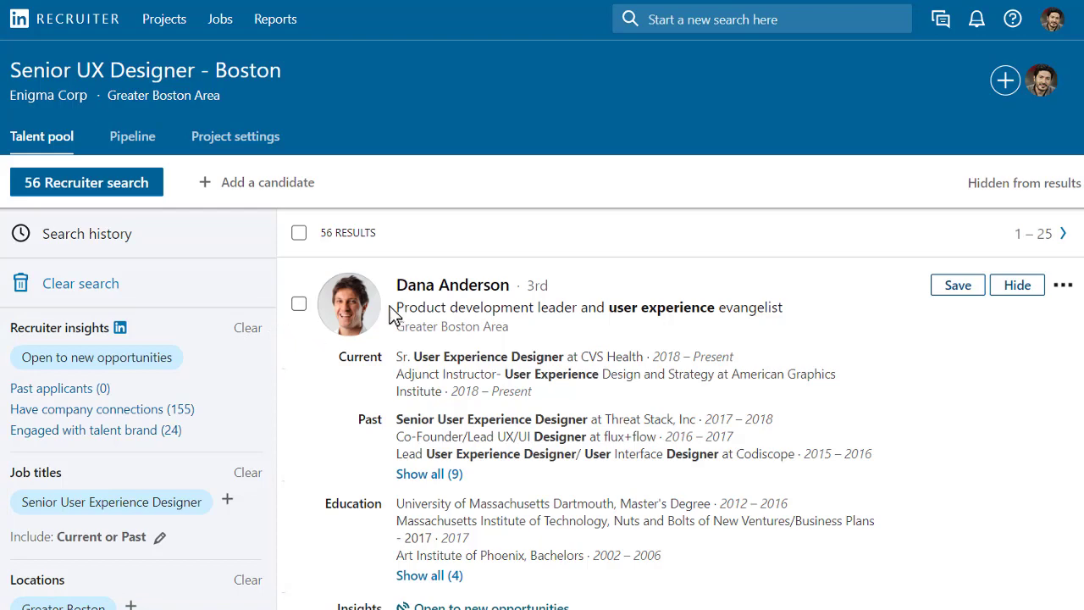
- Review the CVS Health UX designer's profile through experience, skills and accomplishments
click(477, 292)
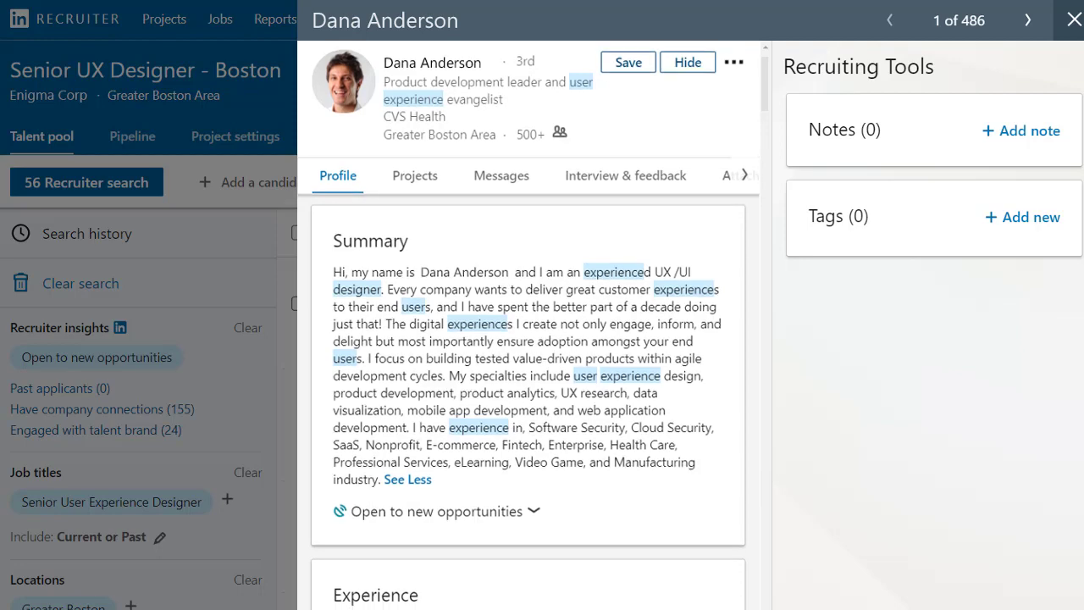
scroll(528, 338, down, 1)
scroll(528, 338, down, 1)
scroll(529, 338, down, 3)
scroll(414, 500, down, 3)
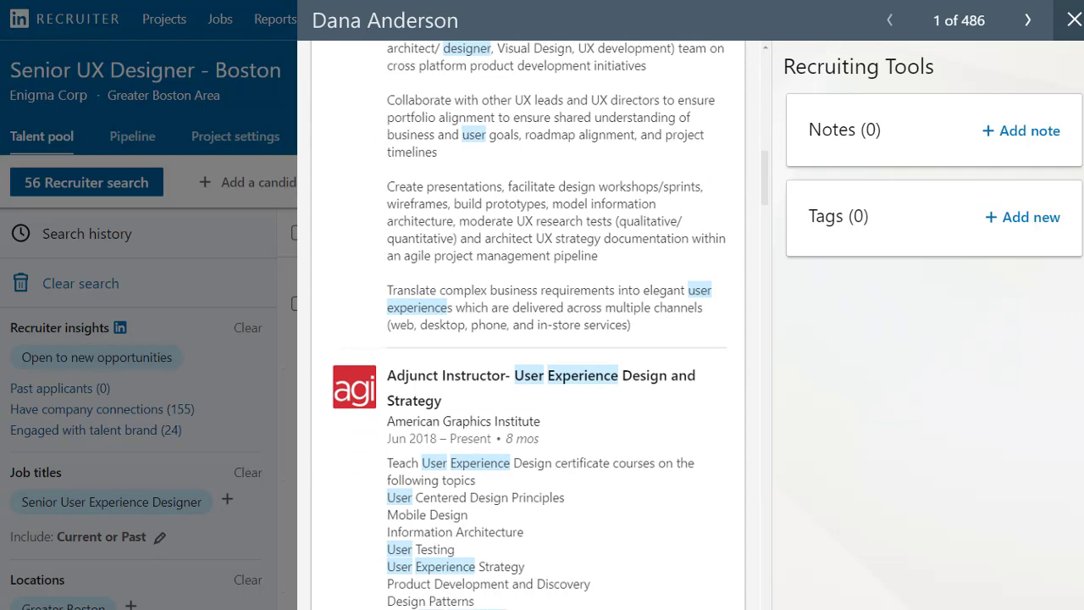
scroll(414, 500, down, 5)
scroll(414, 499, down, 5)
scroll(416, 146, down, 4)
scroll(416, 145, down, 3)
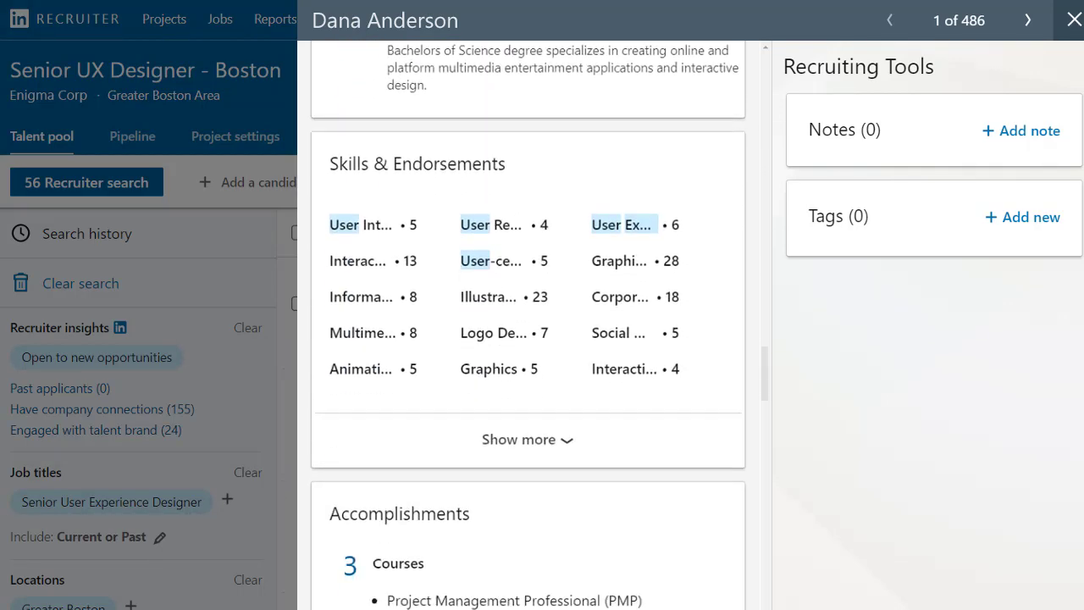
scroll(416, 146, down, 3)
scroll(416, 146, down, 2)
scroll(416, 146, down, 1)
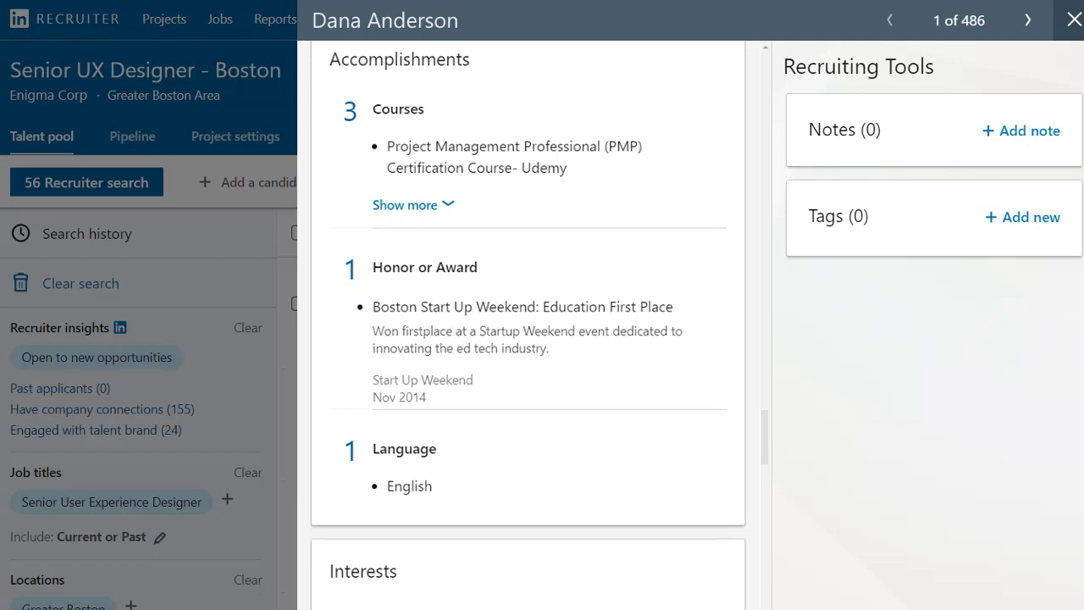
click(1072, 20)
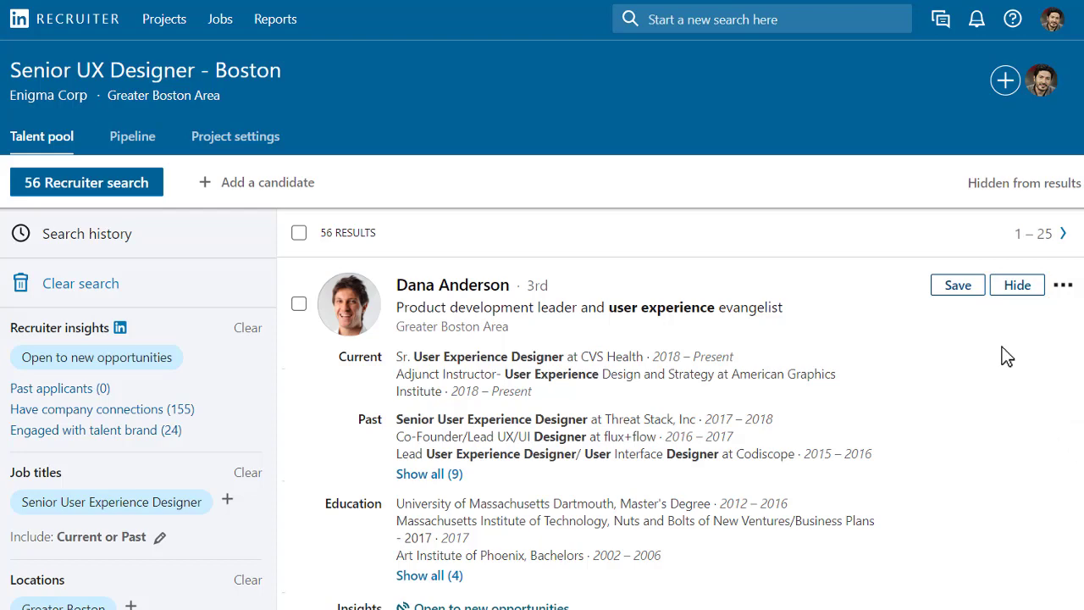
click(963, 290)
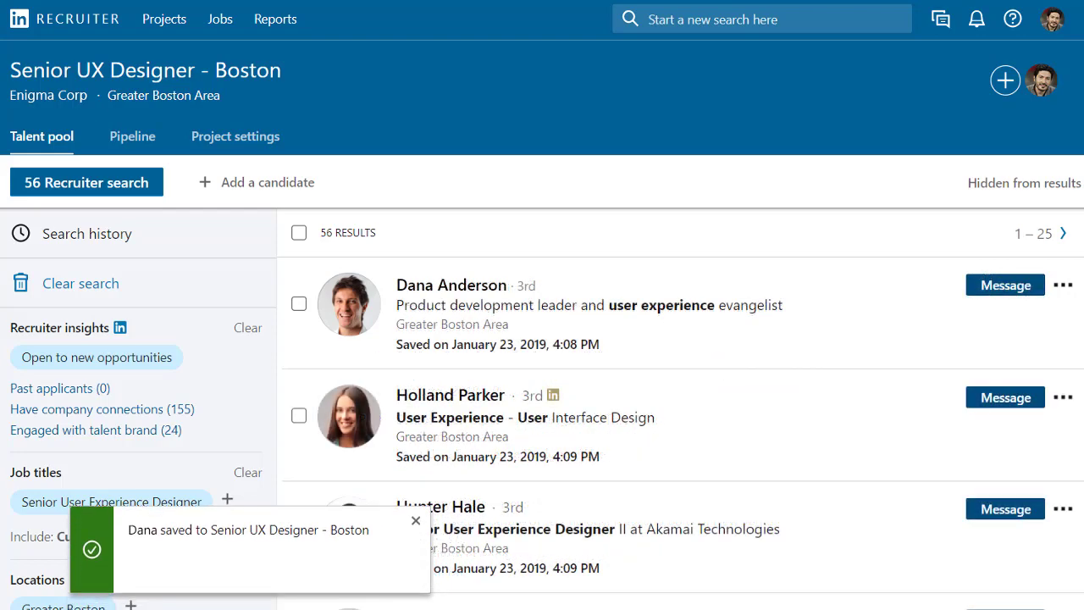
- Move the John Hancock Senior UX Designer to the contacted pipeline stage and list that stage
click(150, 139)
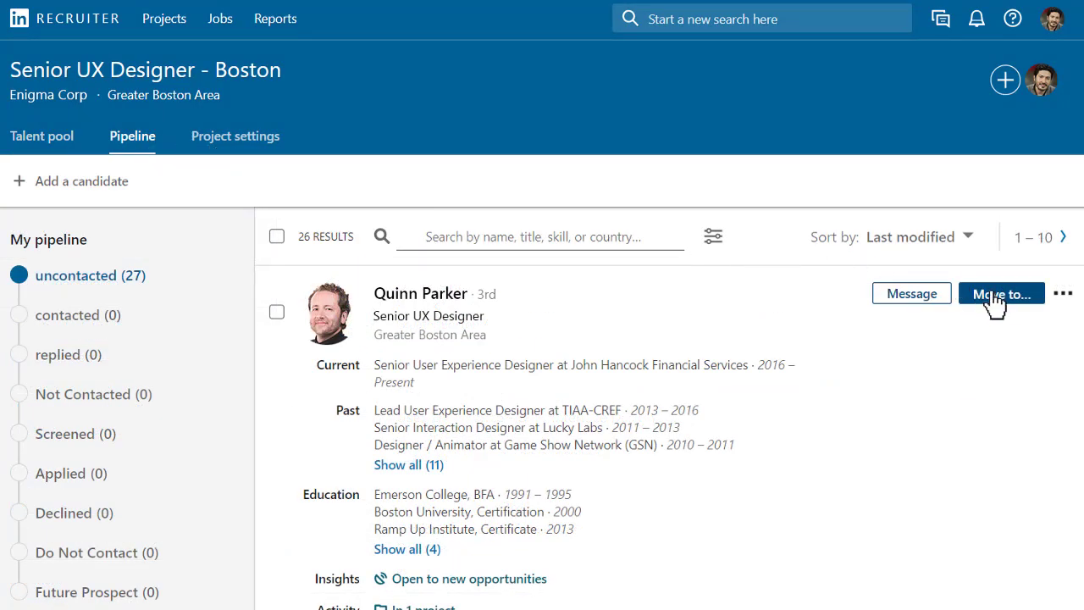
click(1028, 300)
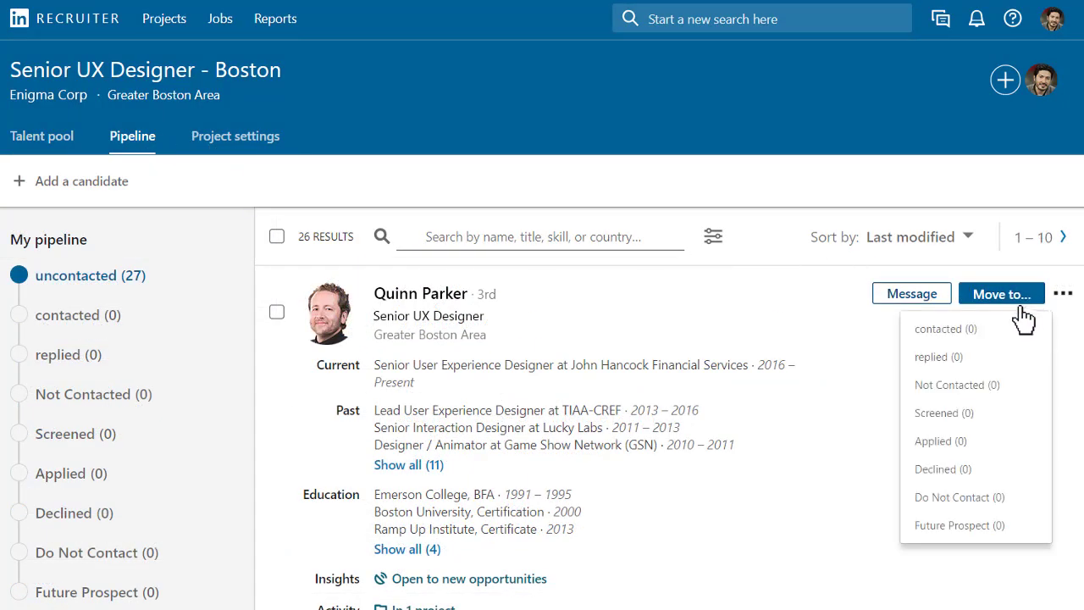
click(974, 335)
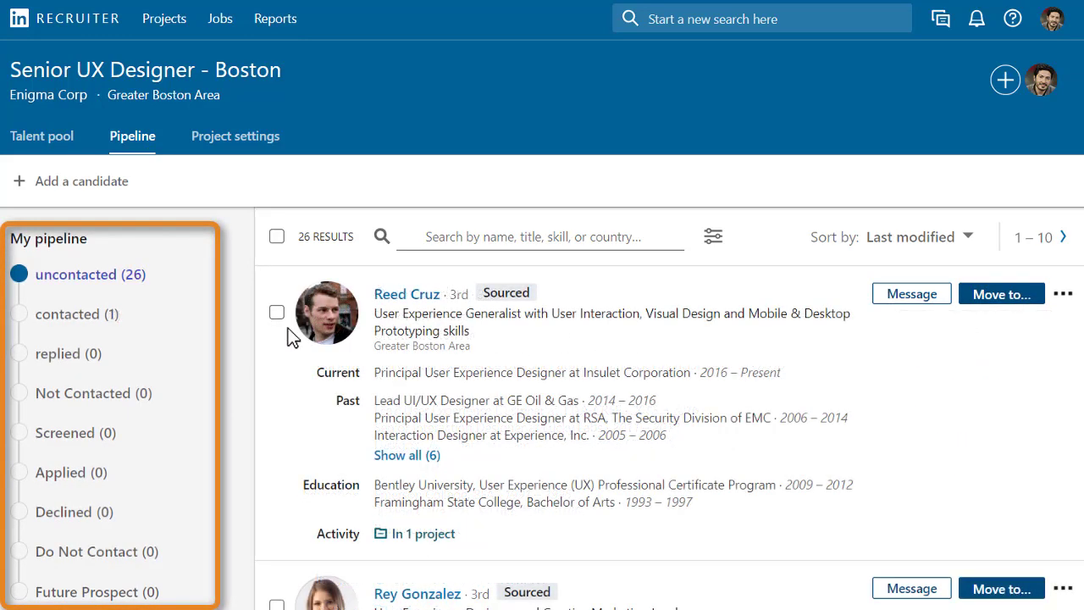
click(86, 320)
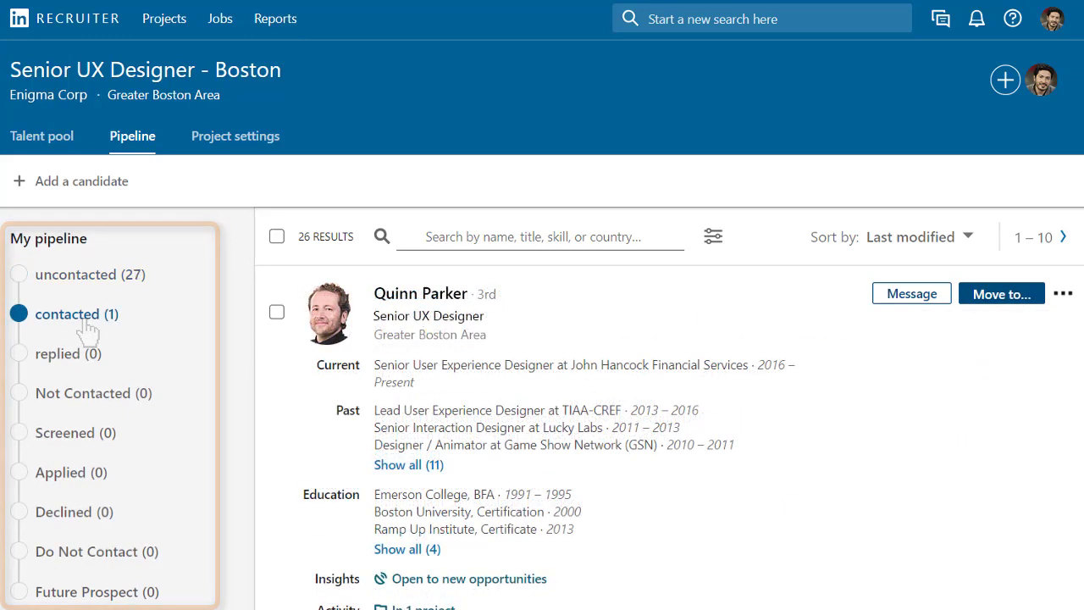
scroll(542, 339, down, 3)
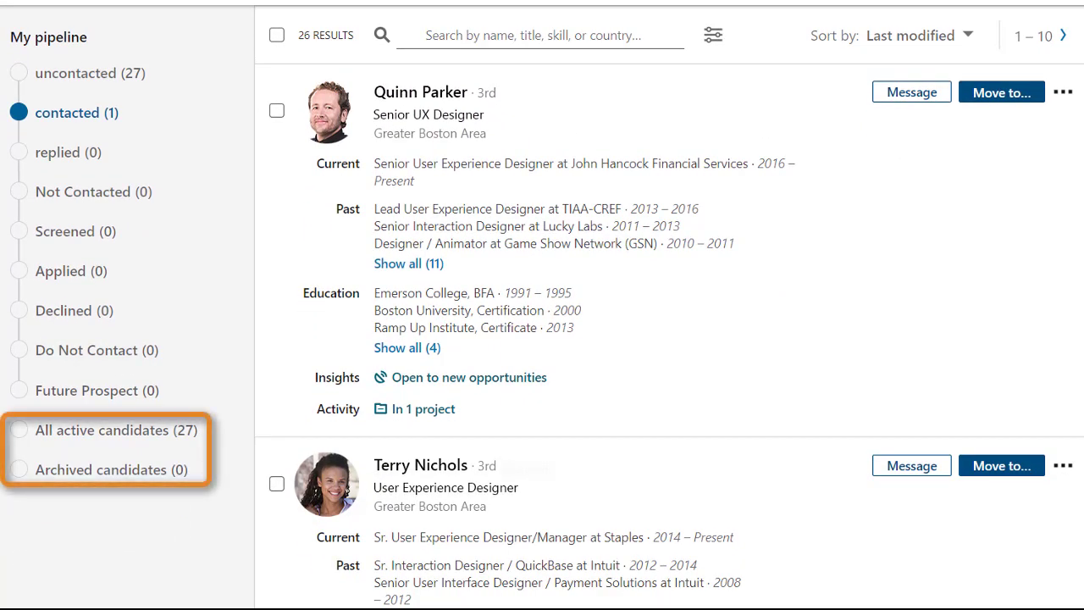
scroll(542, 339, up, 2)
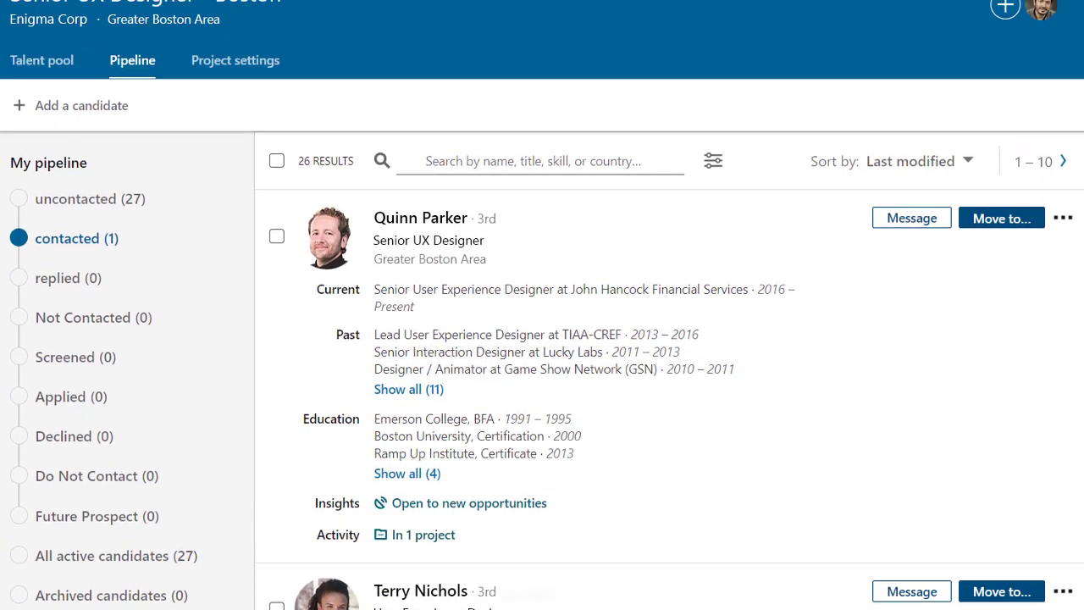
scroll(542, 339, up, 1)
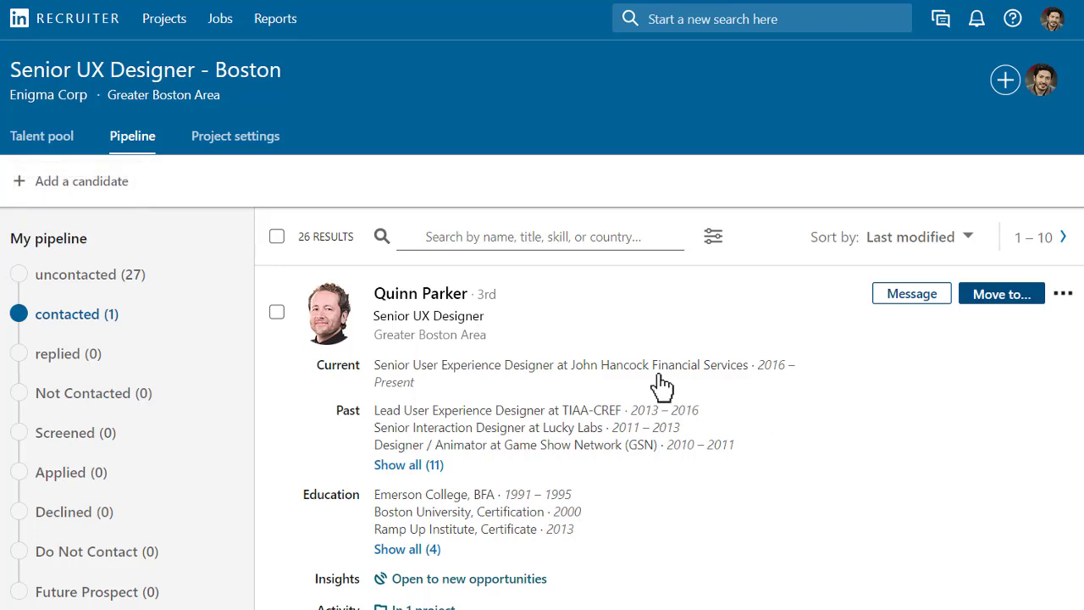
click(441, 310)
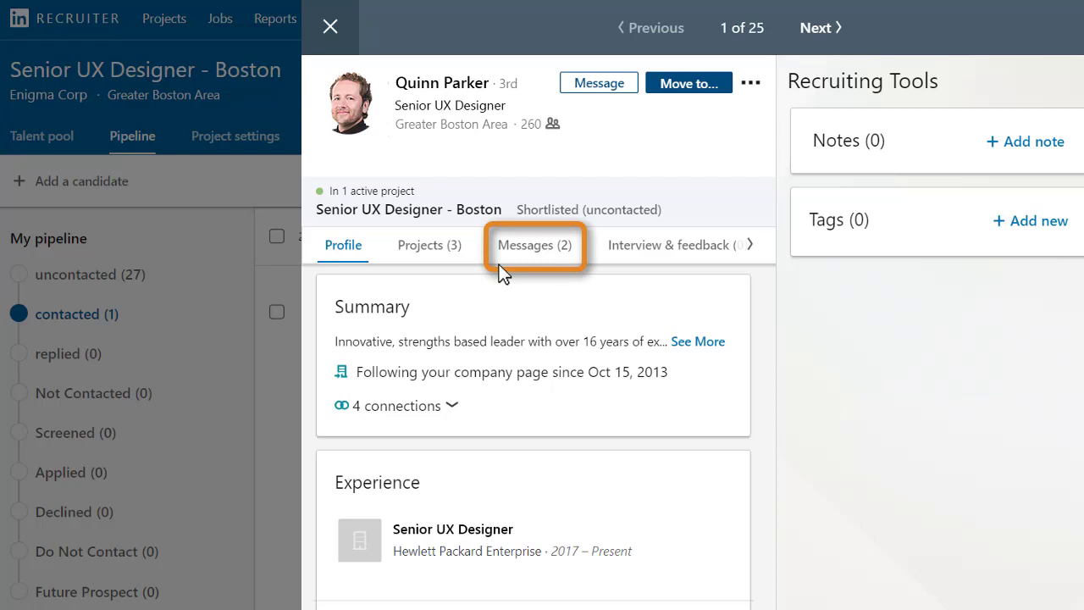
click(523, 252)
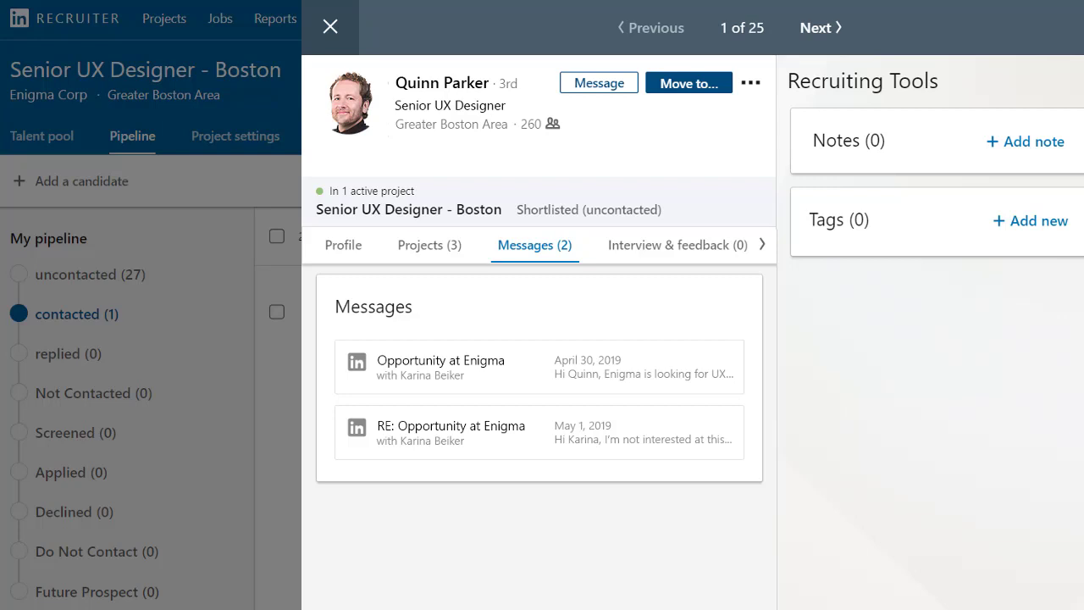
click(1027, 148)
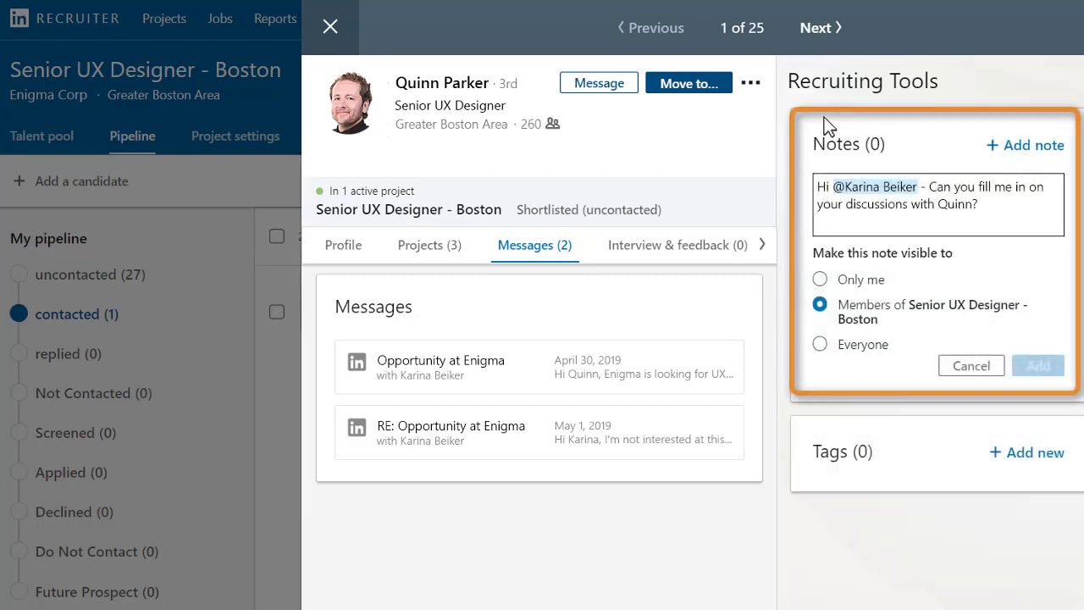
click(331, 29)
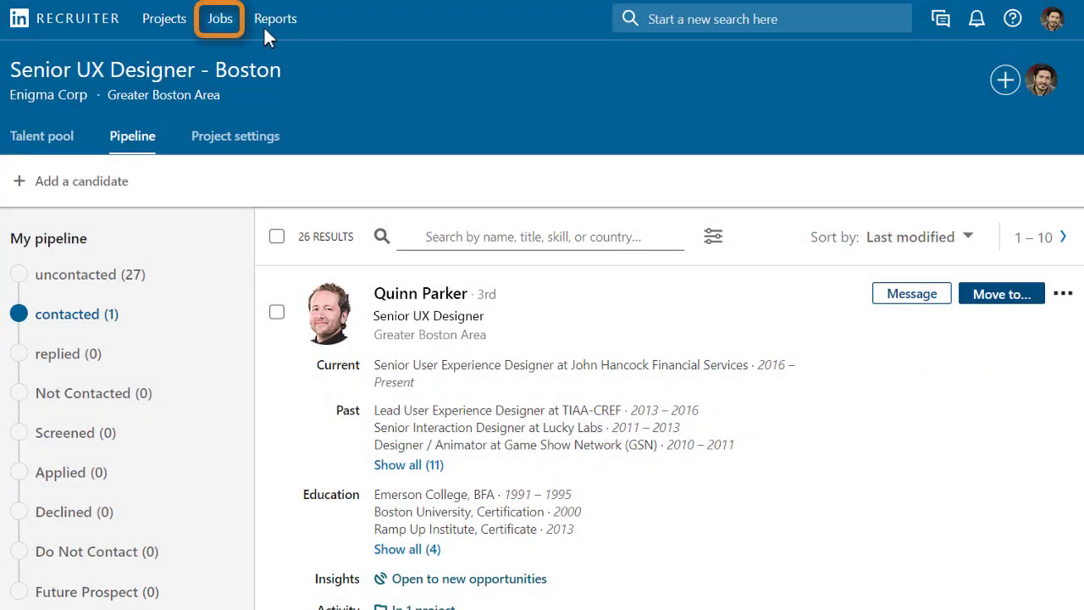
click(229, 25)
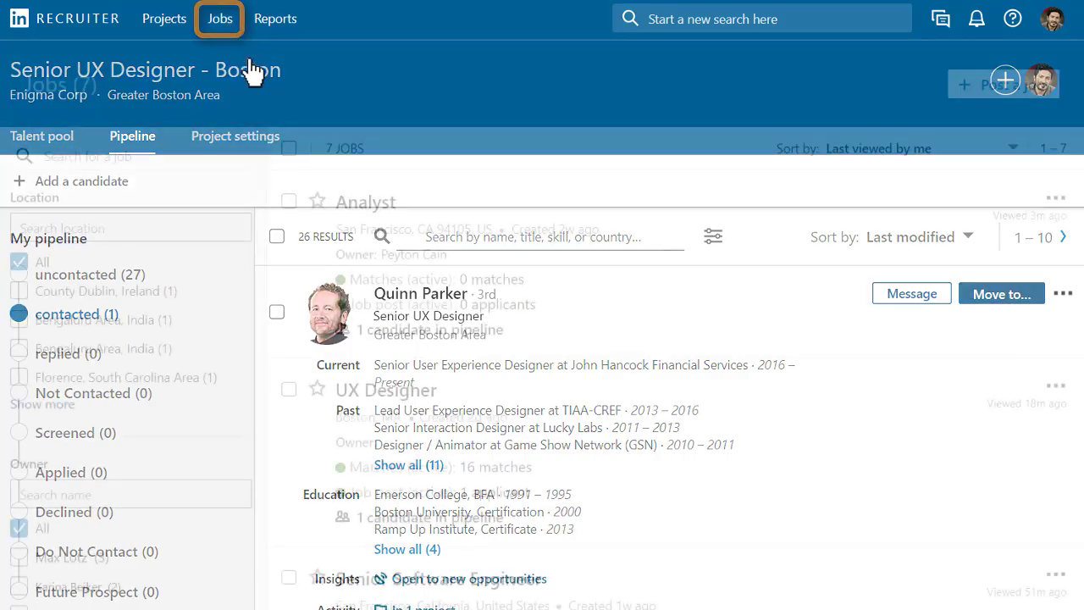
click(403, 395)
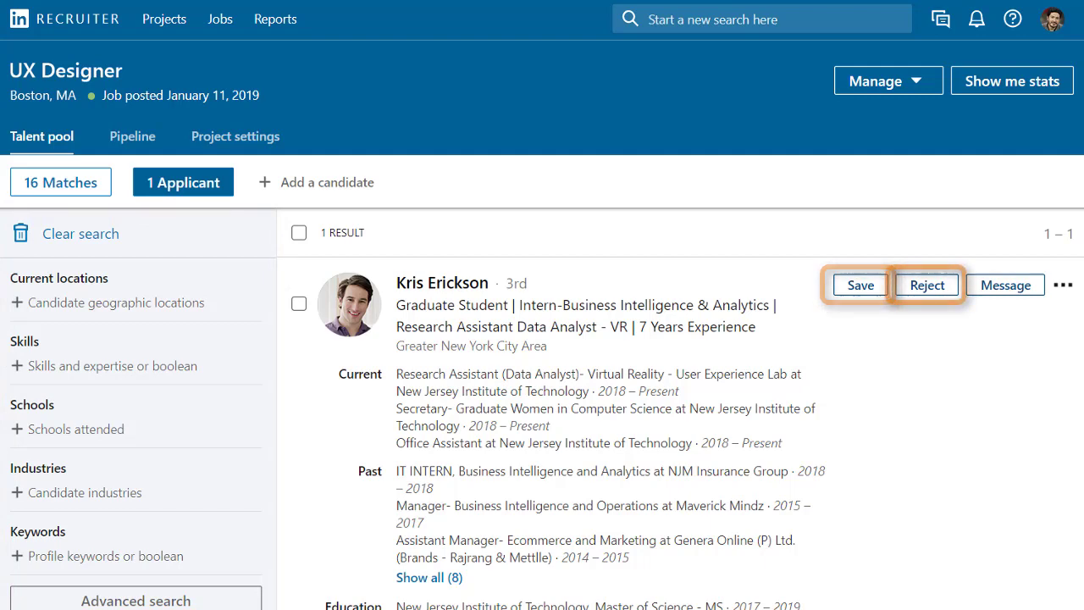
click(940, 296)
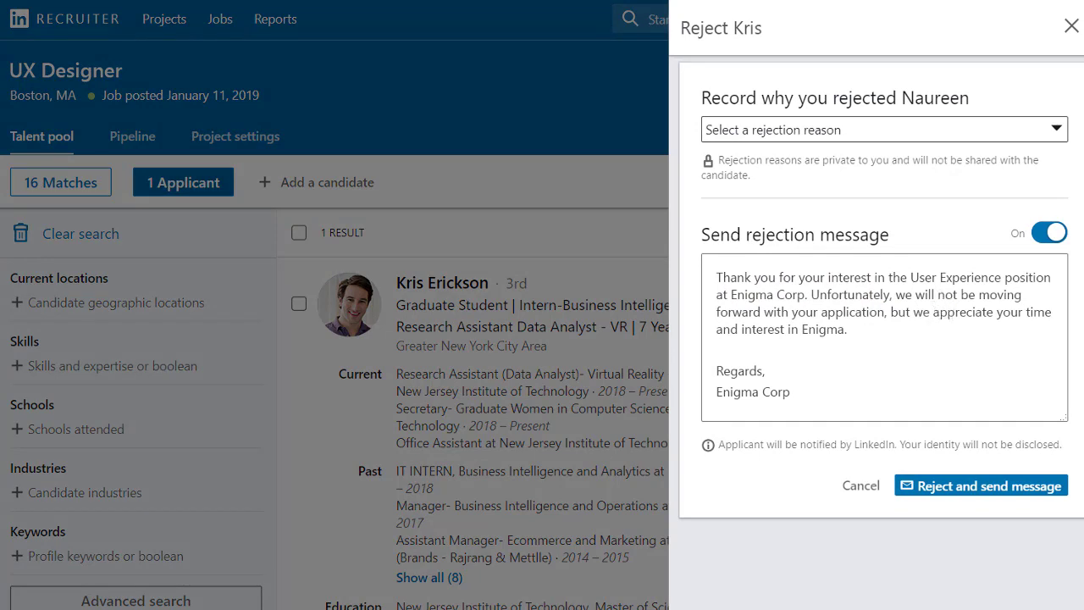
click(1047, 487)
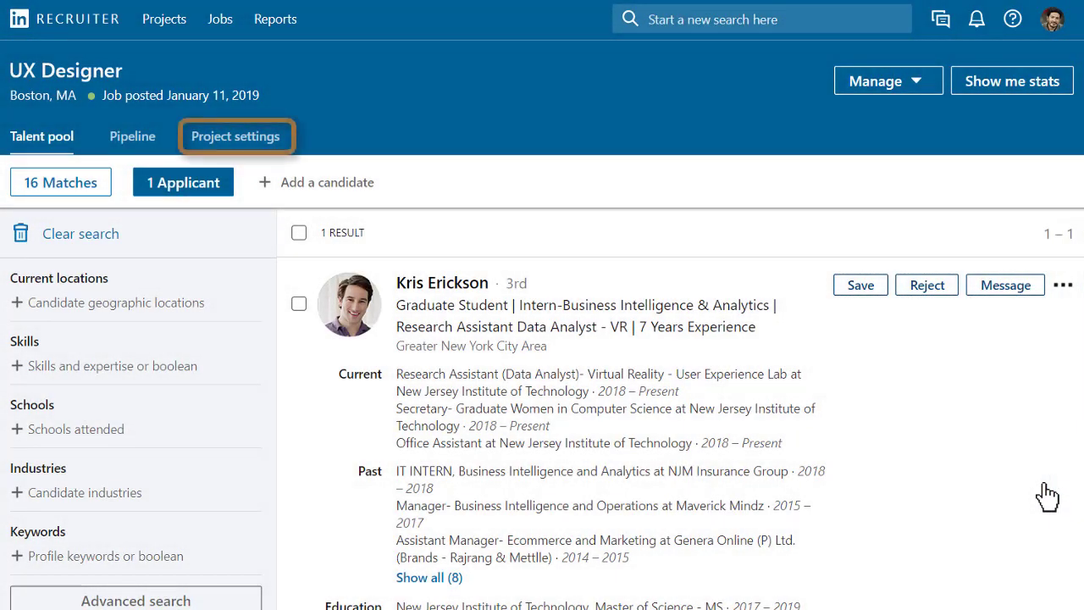
- Open the UX Designer project settings, then return to the Recruiter home page
click(235, 140)
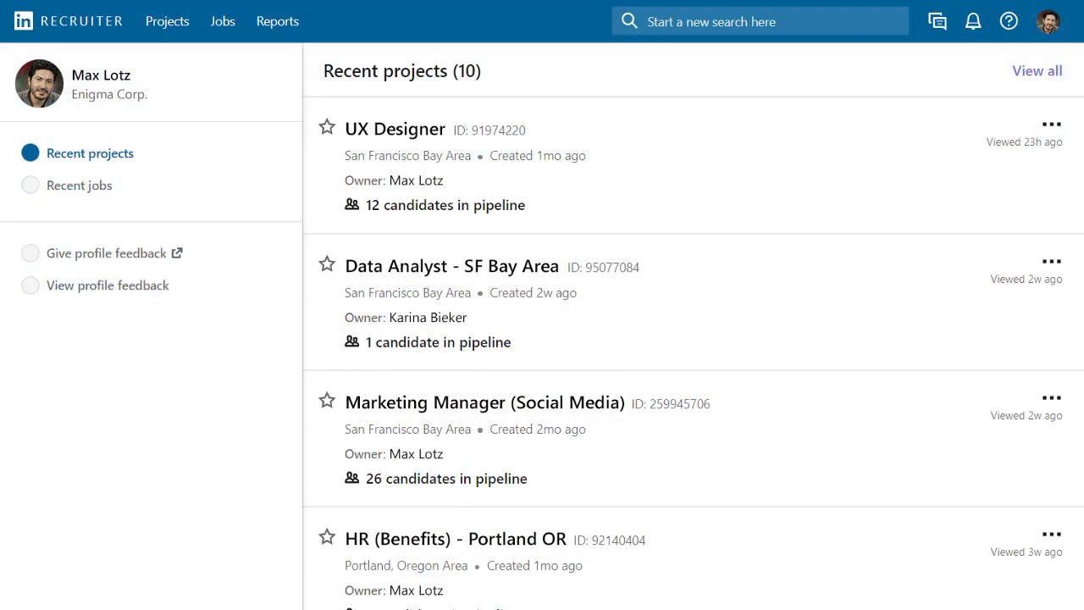
- Reopen the Senior UX Designer - Boston talent pool from Recent projects
click(439, 136)
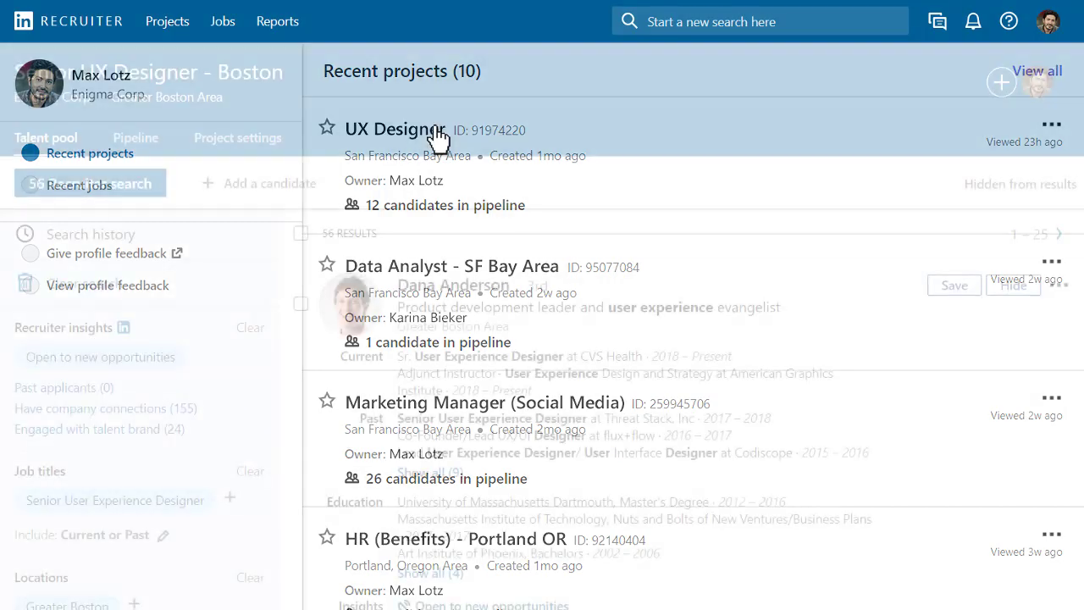